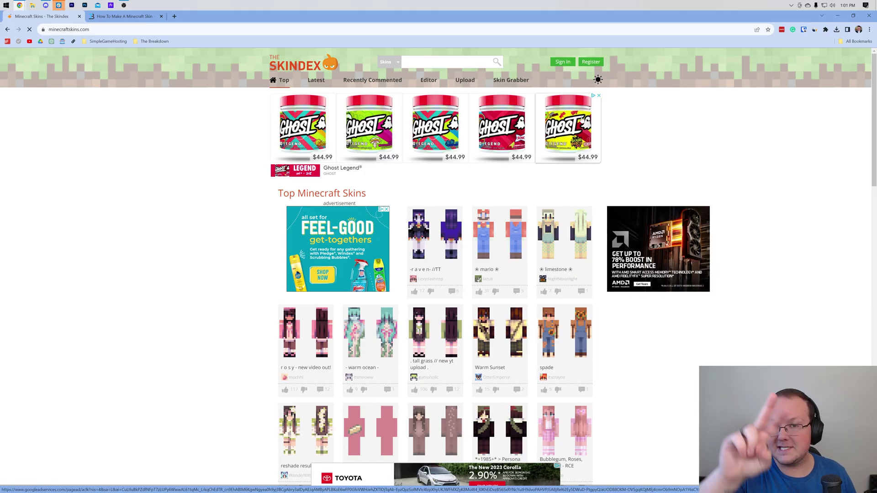
- Search The Skindex for "Knight" skins and browse the results
scroll(640, 157, "down", 2)
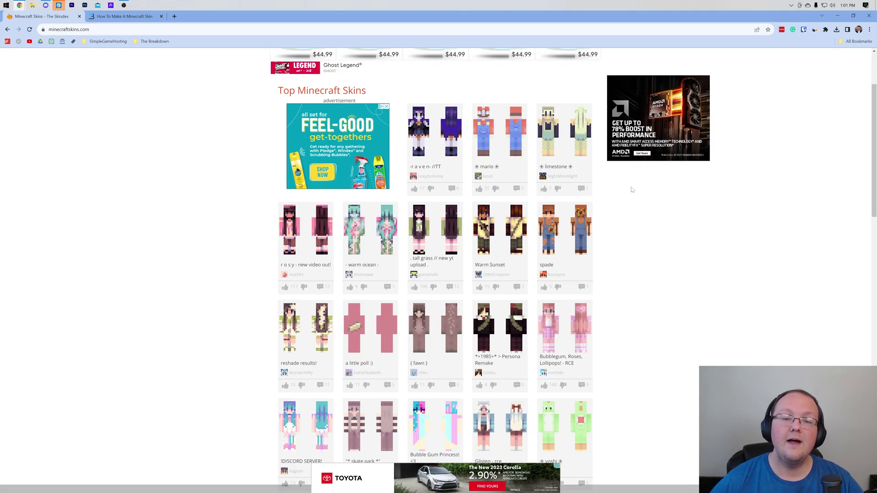
scroll(634, 189, "up", 2)
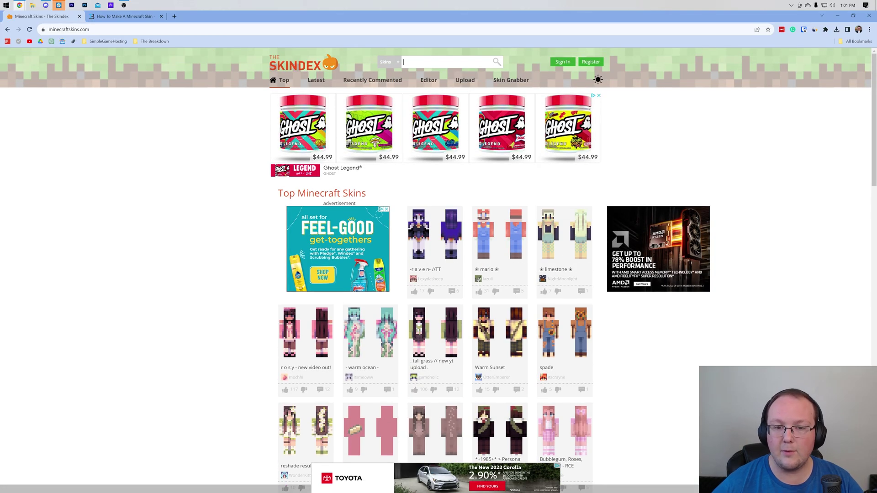
type("Knight")
key("Return")
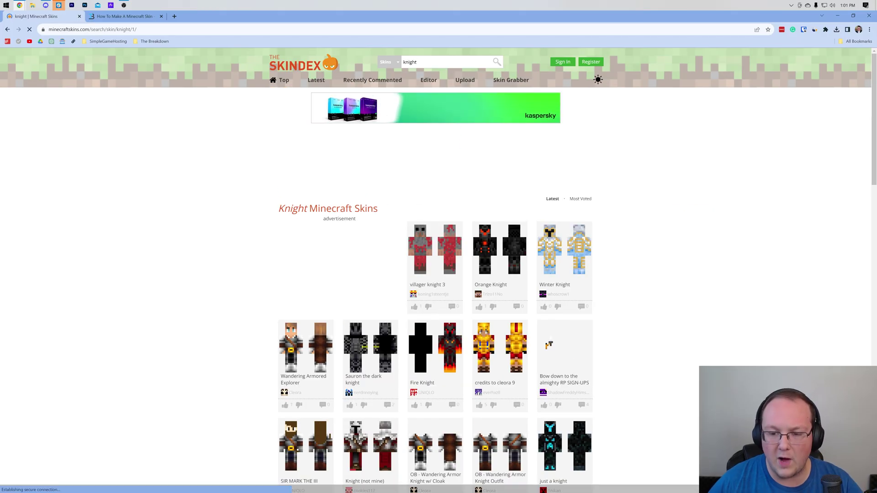
scroll(636, 176, "down", 1)
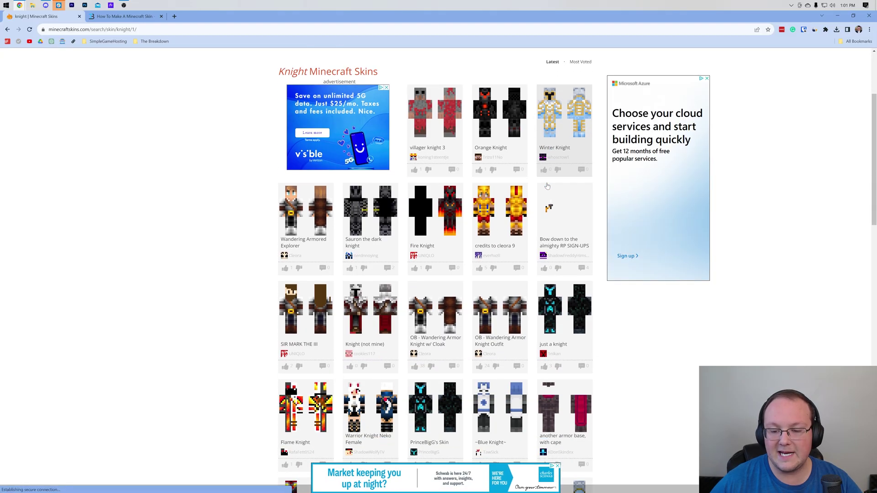
left_click(548, 185)
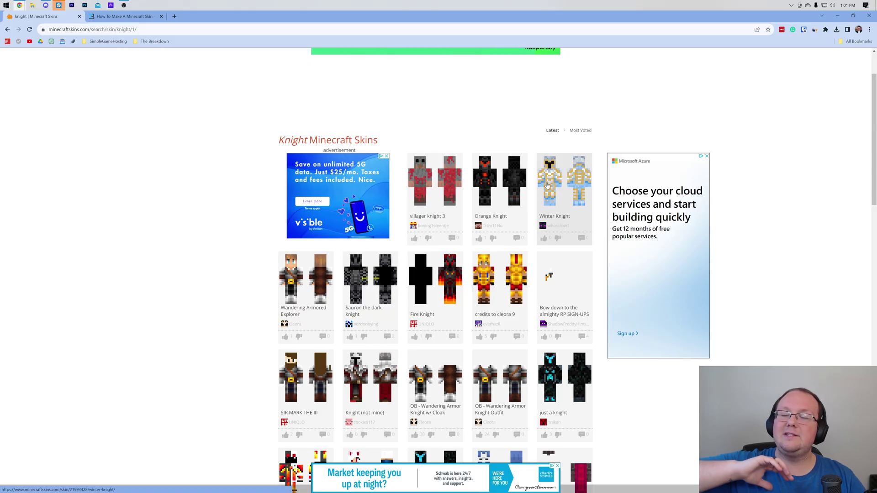
scroll(411, 101, "up", 1)
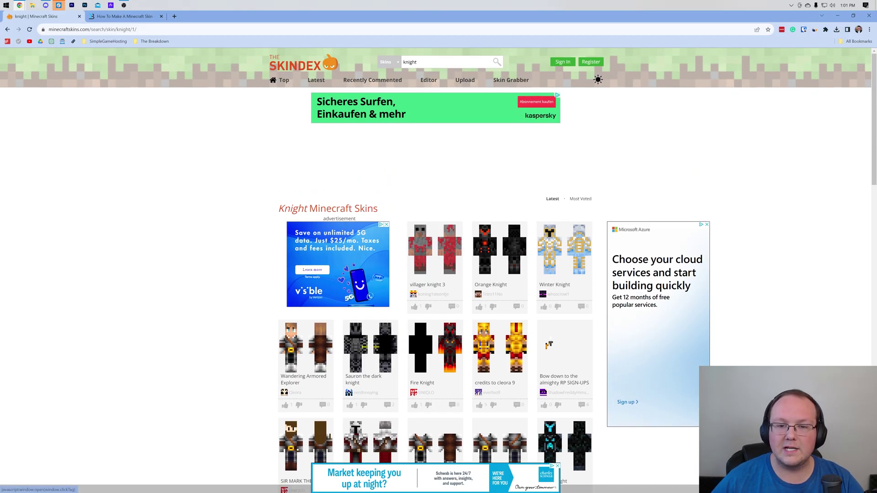
- Search The Skindex for "queen" skins and look through the results
type("queen")
key("Return")
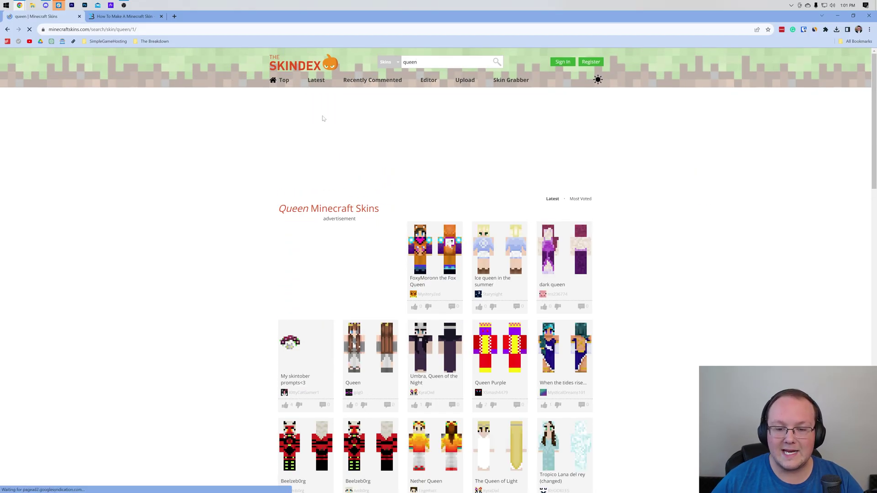
scroll(589, 366, "down", 6)
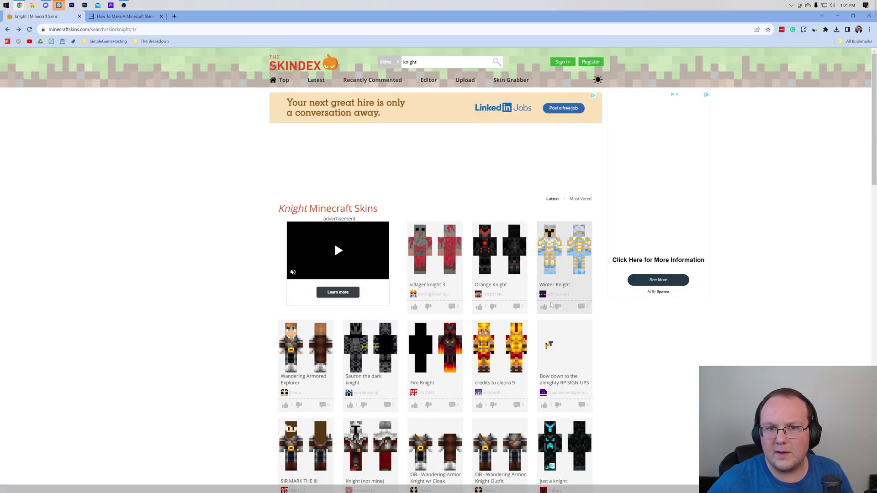
- Look through the How To Make A Minecraft Skin article on The Breakdown, which is already open in the browser
left_click(124, 16)
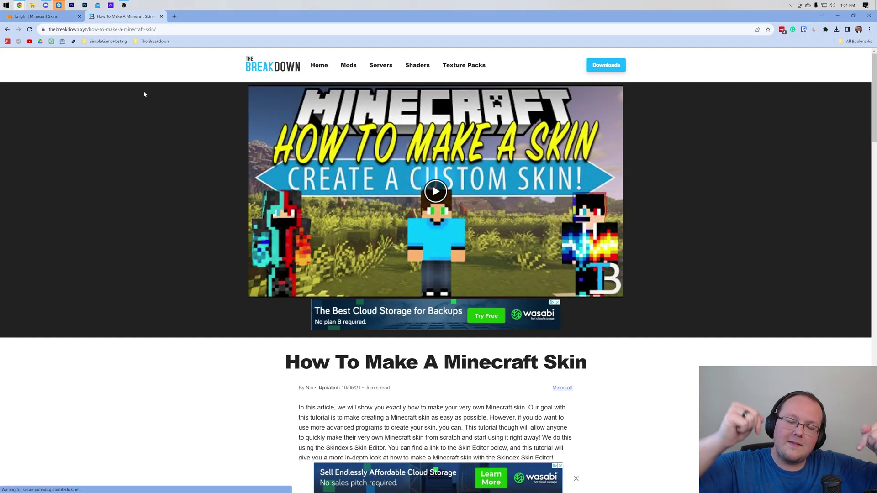
scroll(144, 94, "down", 10)
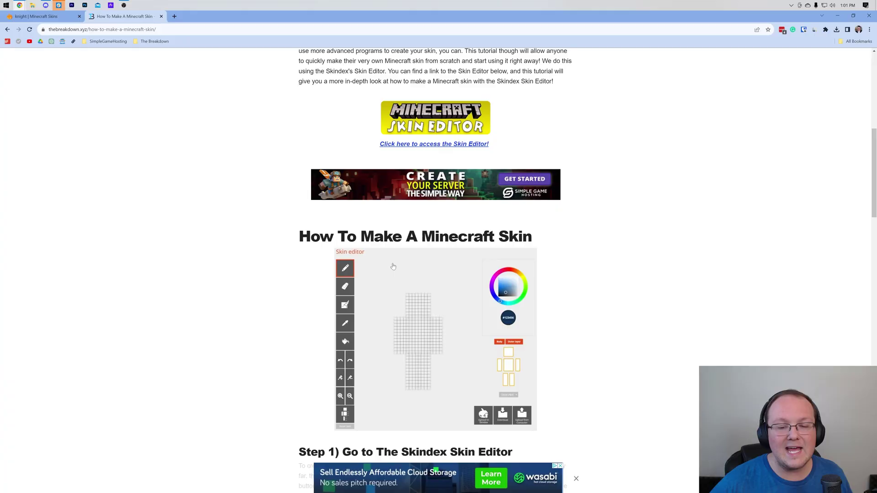
scroll(394, 280, "down", 10)
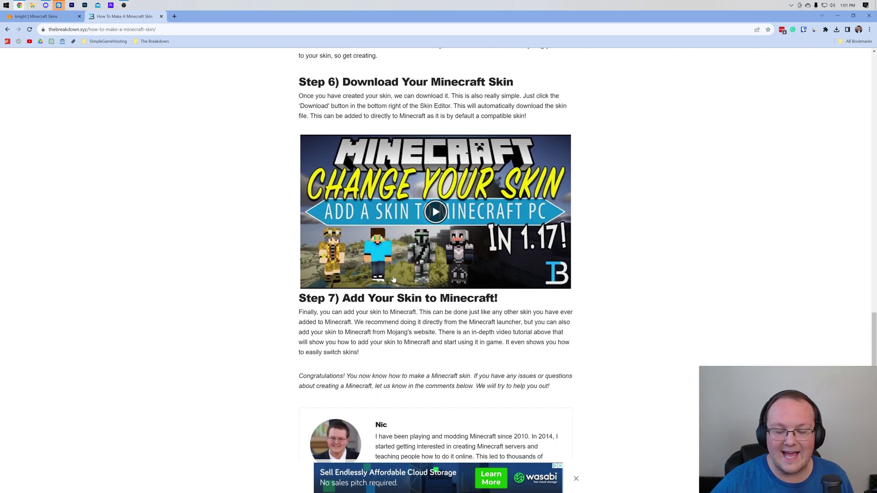
scroll(394, 280, "up", 5)
scroll(393, 280, "up", 10)
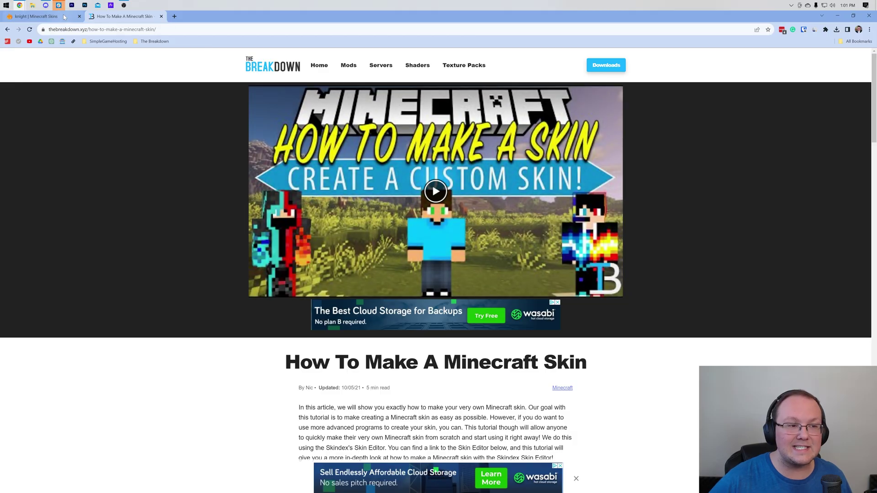
- Return to the knight skin results and open the Winter Knight skin's page
left_click(41, 16)
left_click(566, 260)
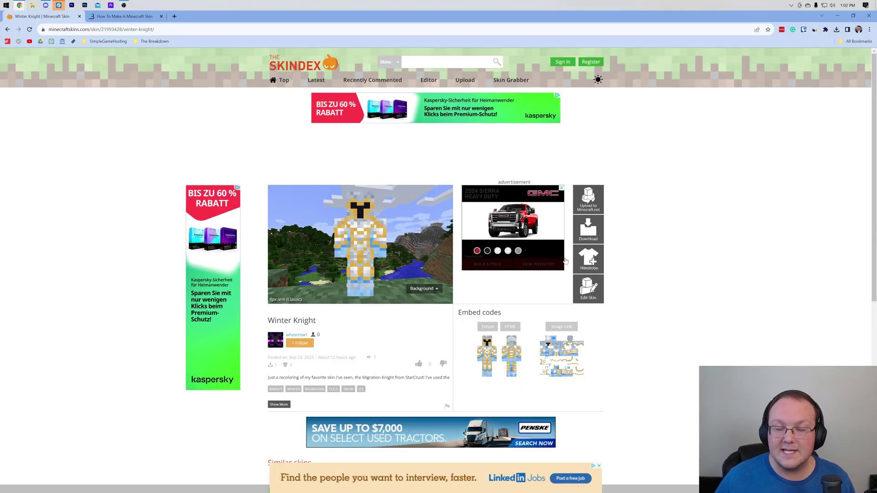
key("ctrl+Tab")
key("ctrl+shift+Tab")
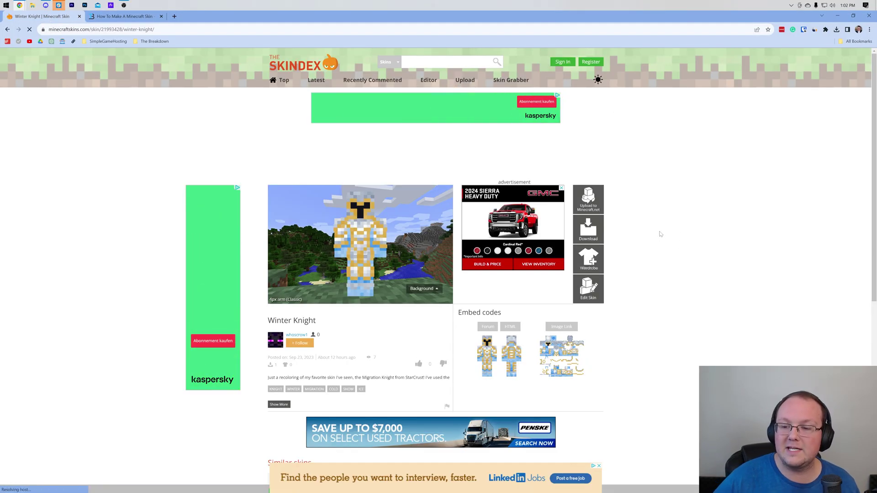
- Download the Winter Knight skin file, returning to the skin's page from the pop-up ad
left_click(582, 233)
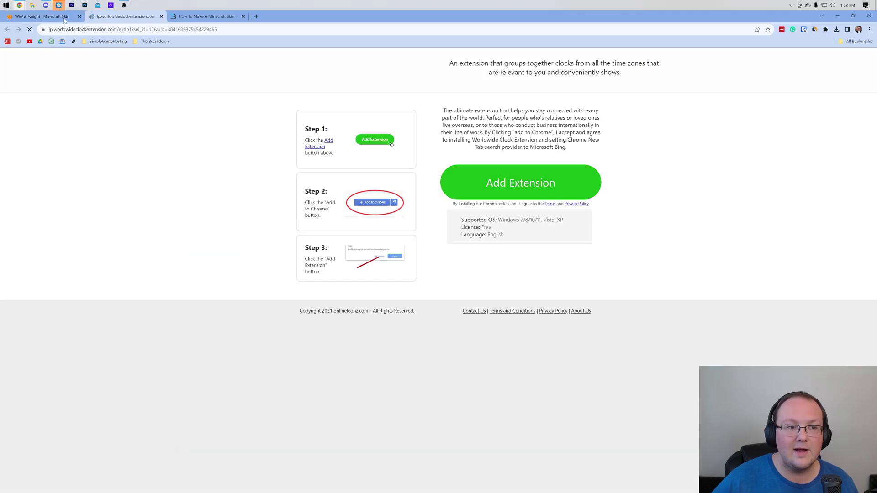
left_click(58, 17)
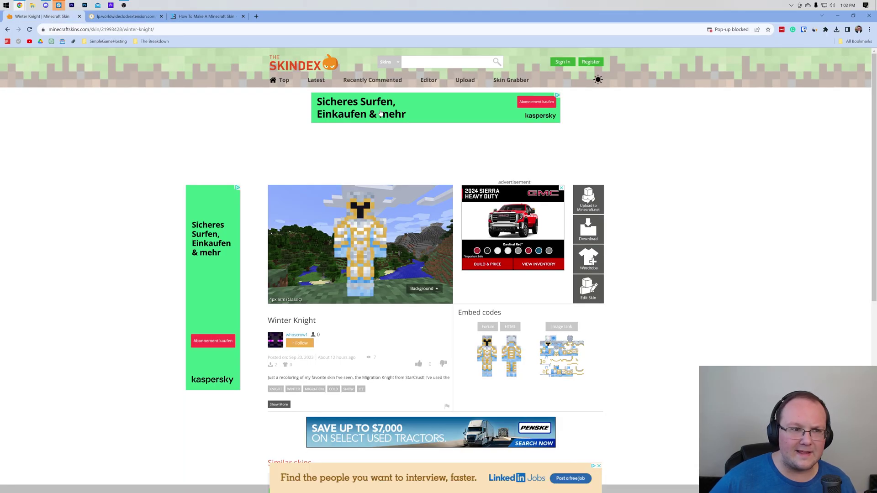
left_click(588, 229)
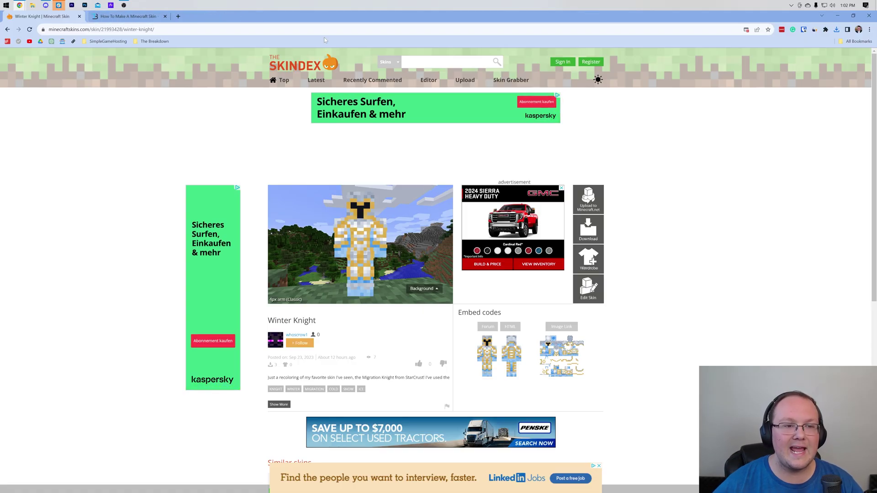
- Minimize the browser and open the Minecraft Launcher
left_click(839, 16)
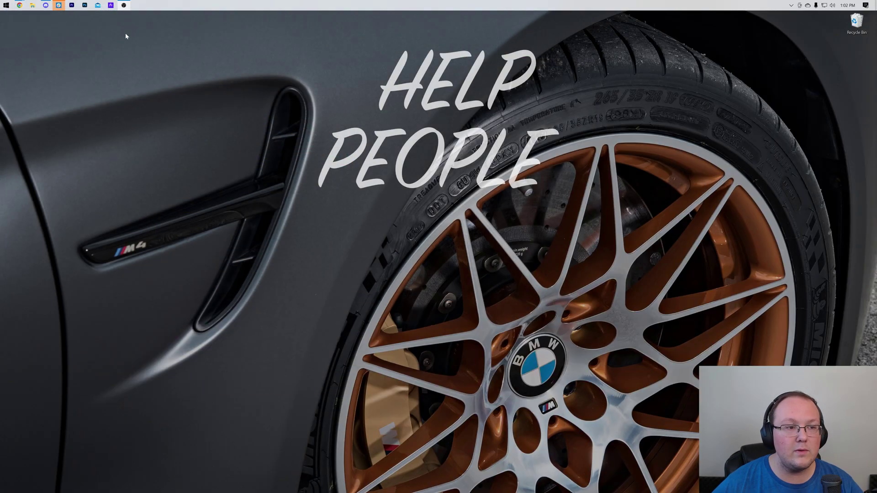
left_click(5, 5)
left_click(357, 180)
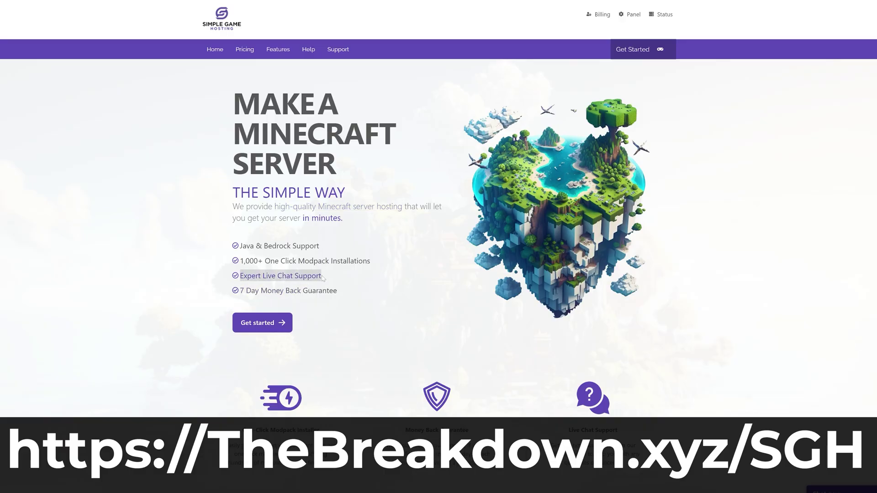
scroll(341, 282, "down", 4)
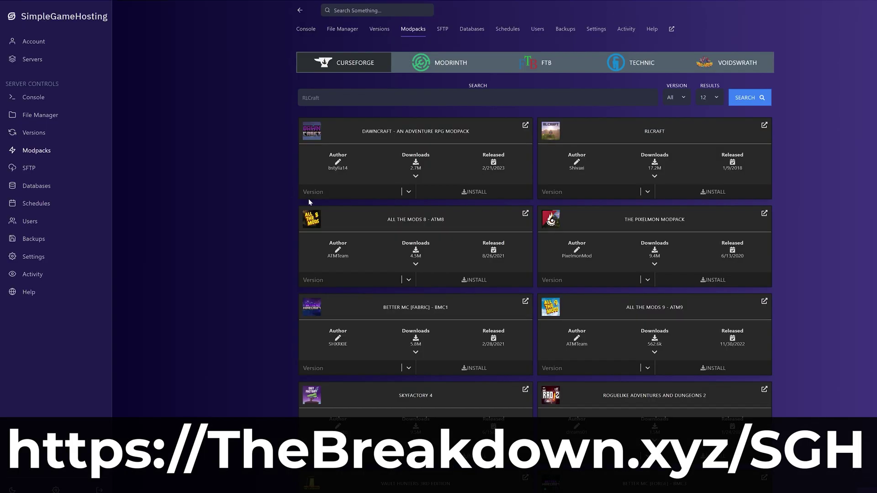
left_click(348, 195)
left_click(349, 261)
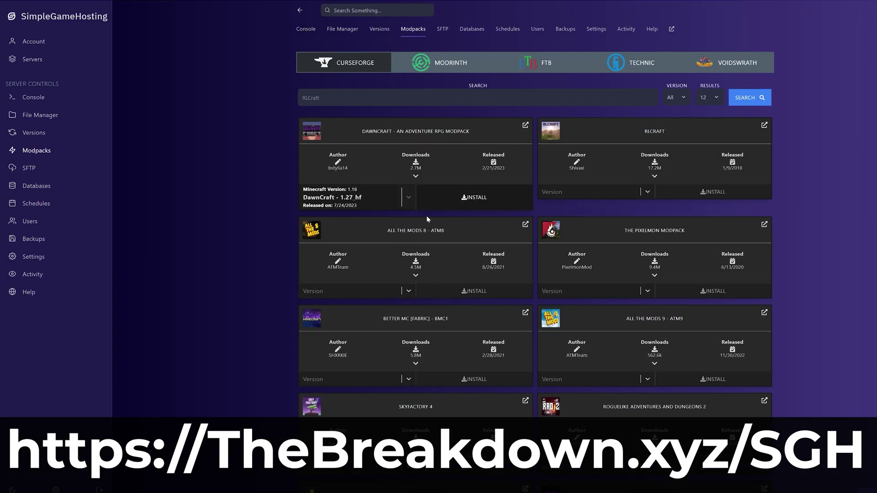
left_click(473, 198)
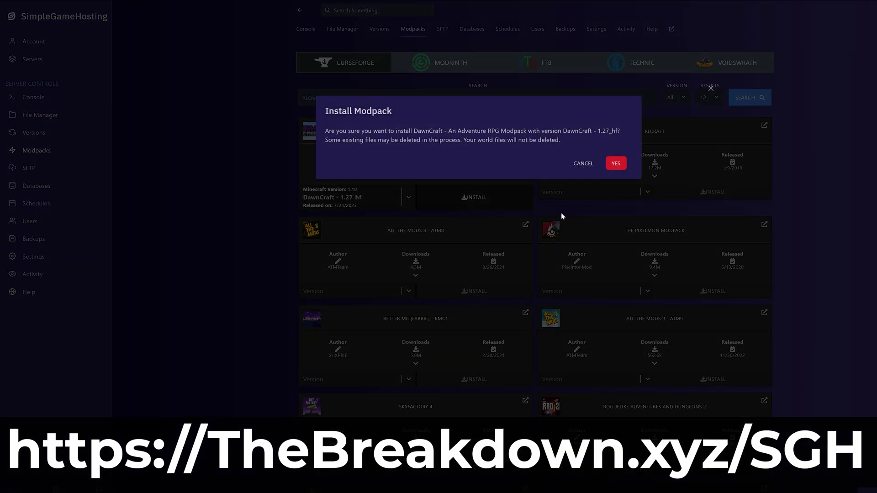
left_click(583, 163)
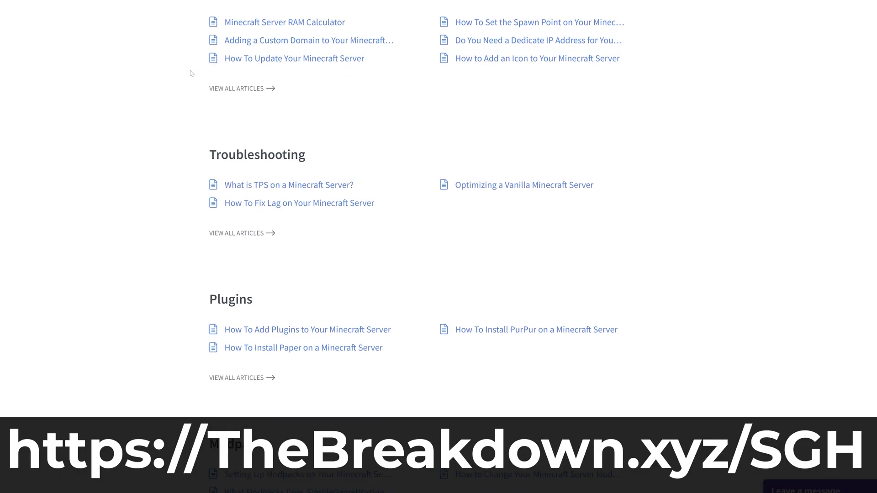
- Look through the SimpleGameHosting help center and its guide on setting up modpacks on a Minecraft server
scroll(186, 71, "up", 1)
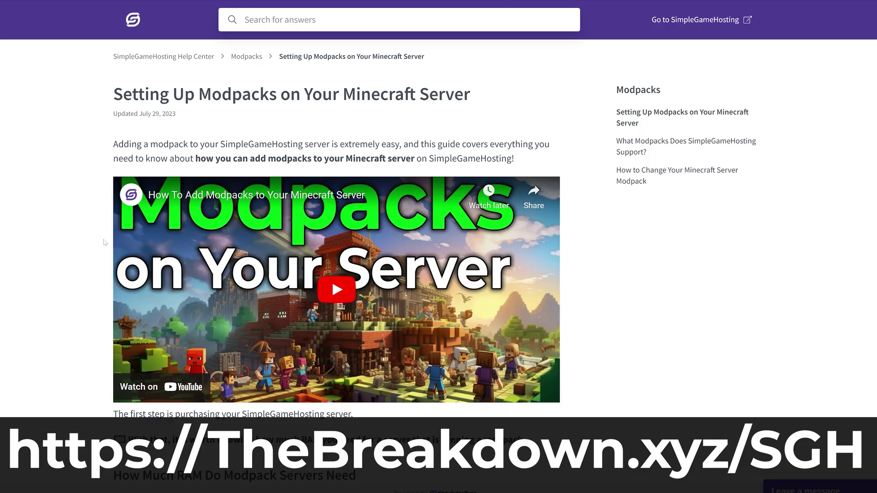
scroll(338, 251, "down", 4)
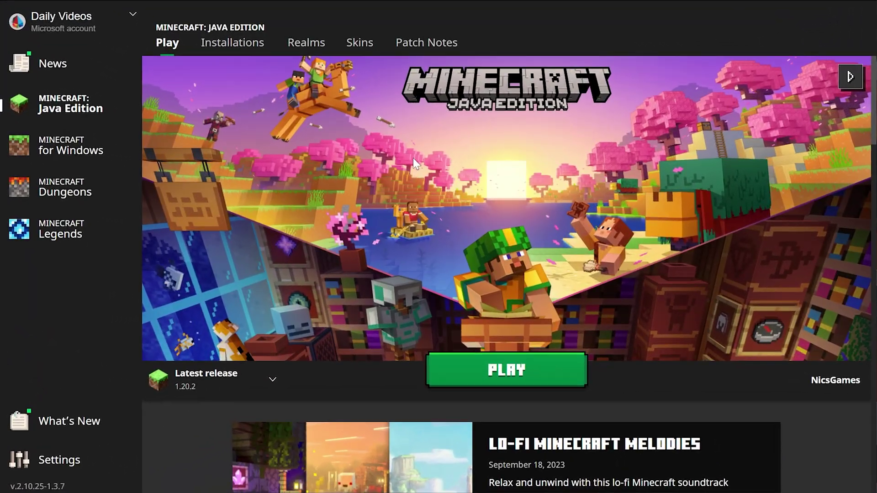
- Open the Java Edition skin library in the Minecraft Launcher and use the Sunny skin
left_click(359, 45)
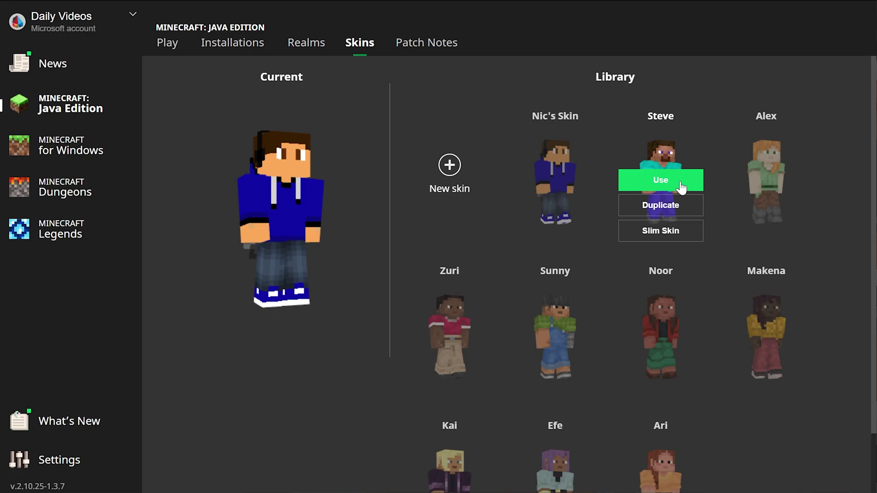
scroll(749, 235, "down", 1)
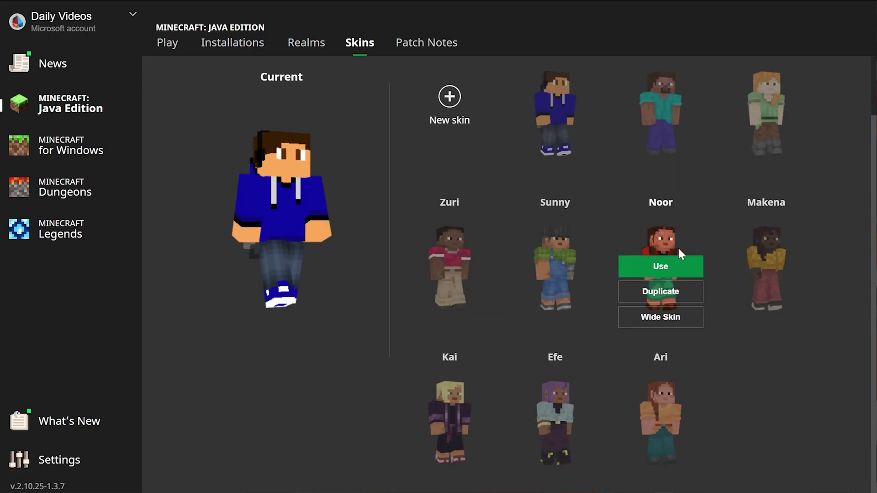
left_click(569, 260)
scroll(735, 293, "up", 1)
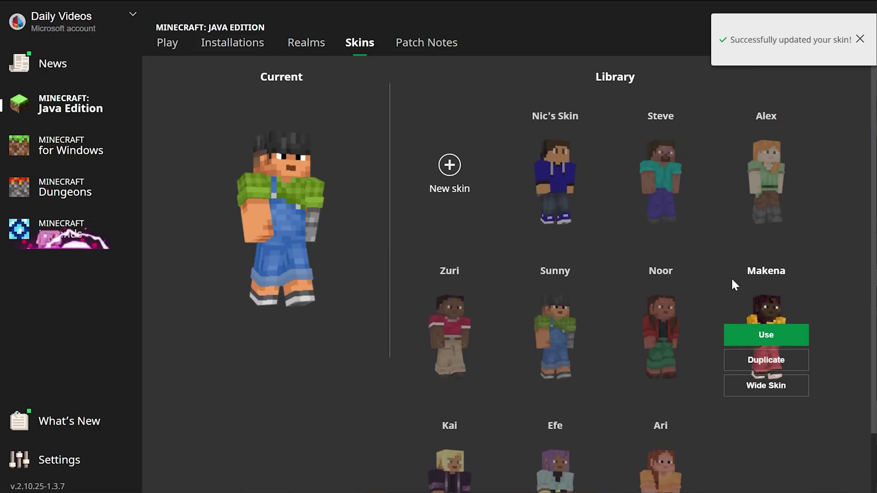
- Start adding a new skin and name it SimpleGameHosting.com
left_click(449, 182)
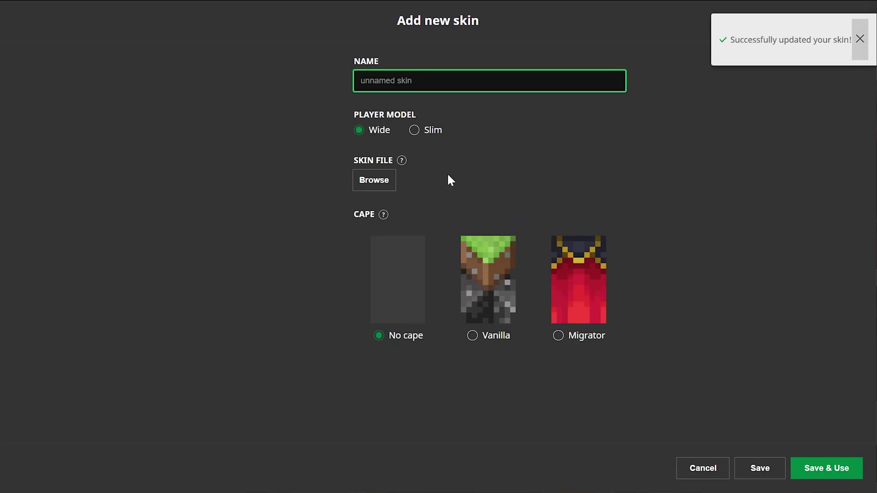
left_click(441, 91)
type("Simp")
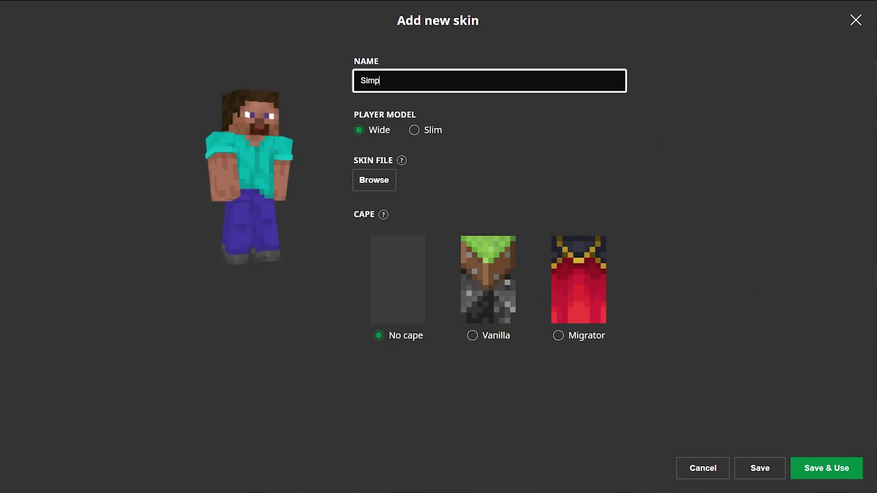
type("leGameHosting.com")
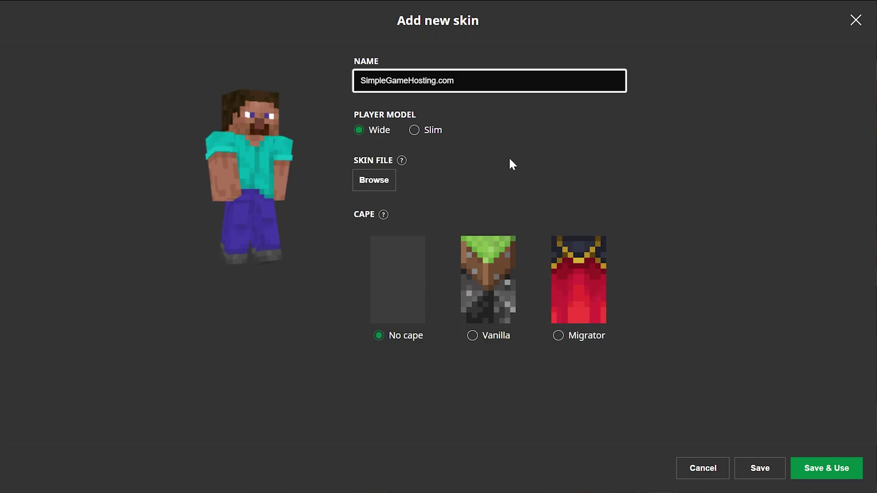
key("ctrl+a")
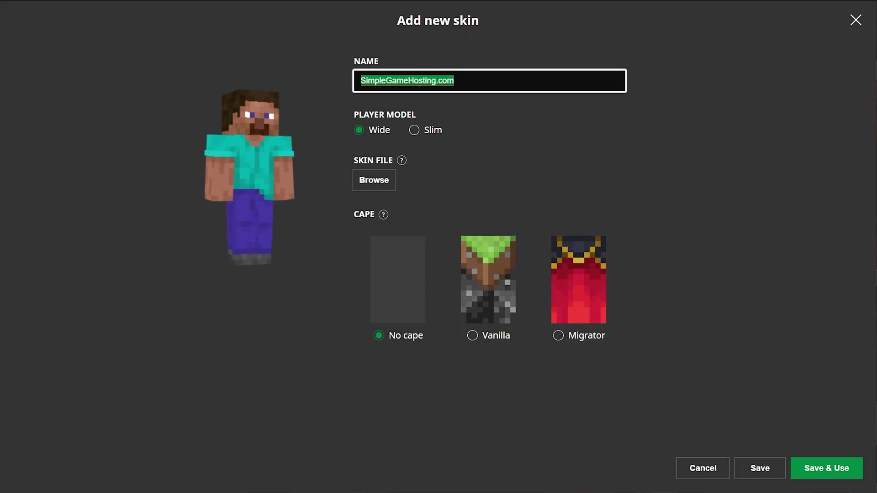
left_click(661, 94)
- Compare the Slim and Wide player models for the new skin, leaving Wide selected
left_click(413, 130)
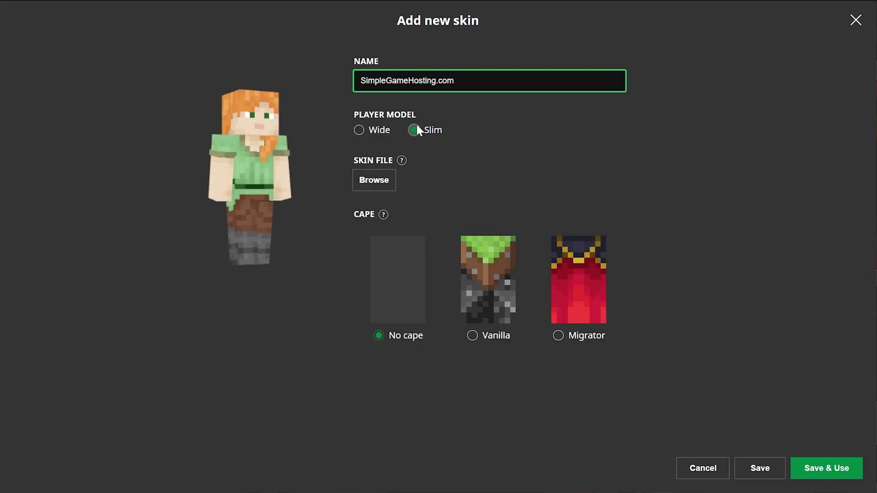
left_click(389, 130)
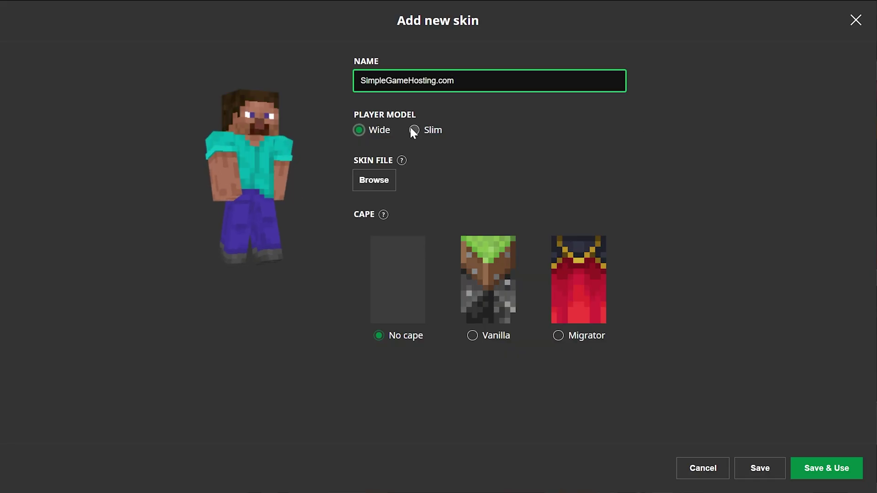
left_click(412, 130)
left_click(385, 128)
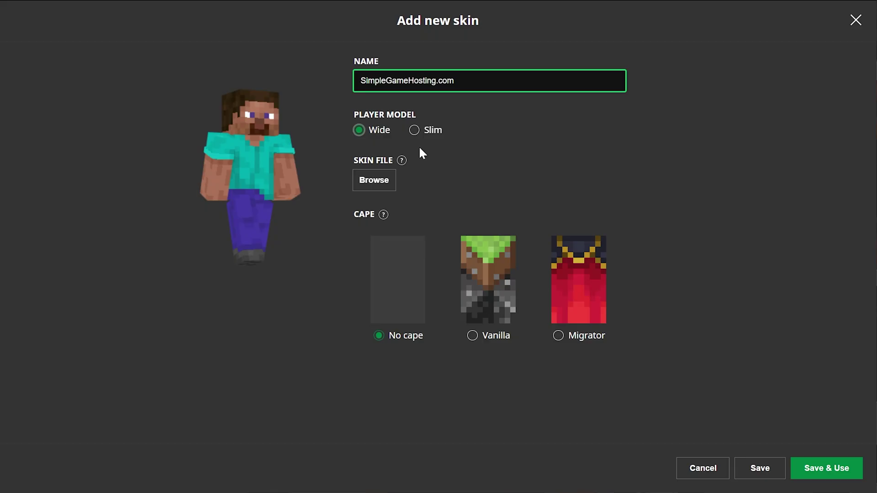
- Load 2023_09_23_winter-knight-21993428.png from the Downloads folder as the new skin's file
left_click(370, 187)
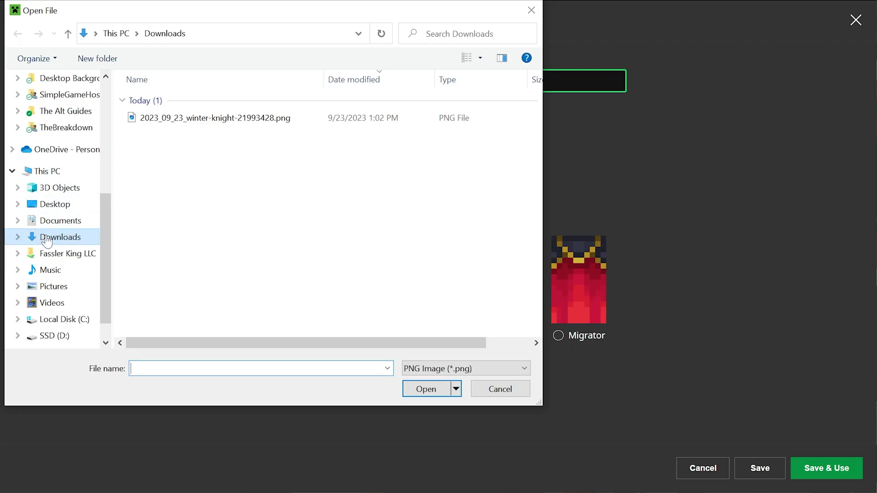
left_click(47, 171)
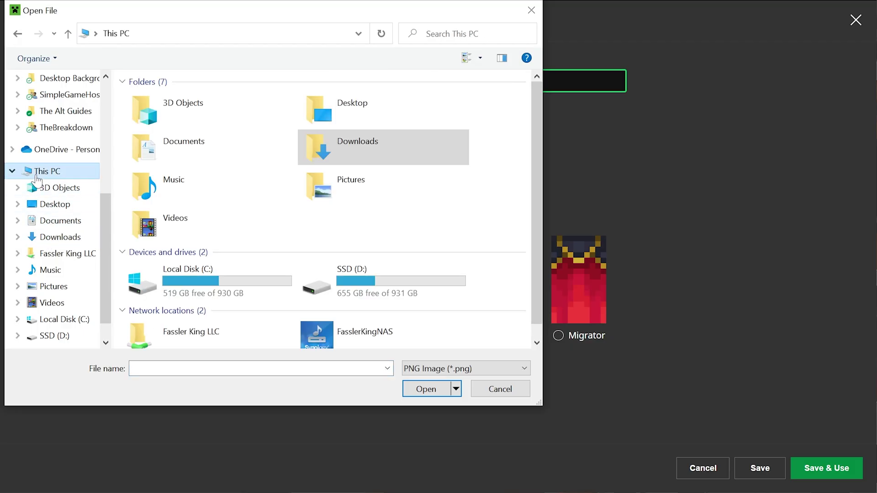
double_click(368, 150)
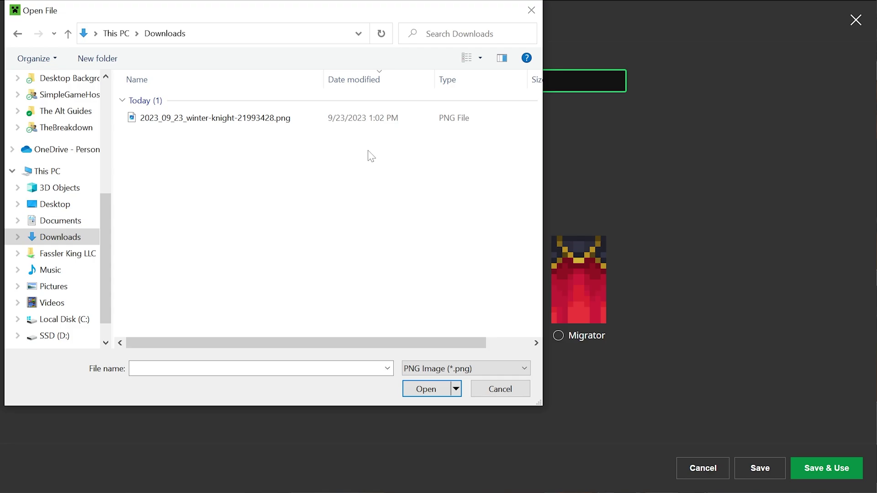
double_click(206, 121)
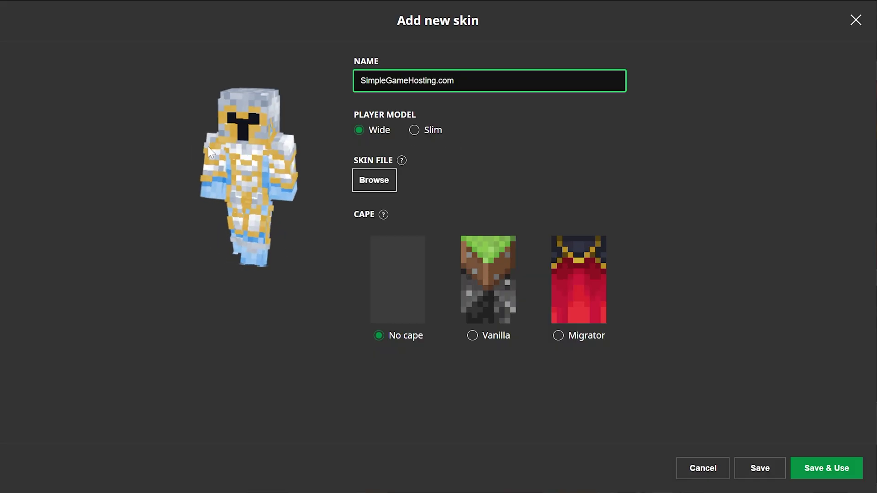
- Give the new skin the Vanilla cape, save it and use it as the current skin
left_click(476, 274)
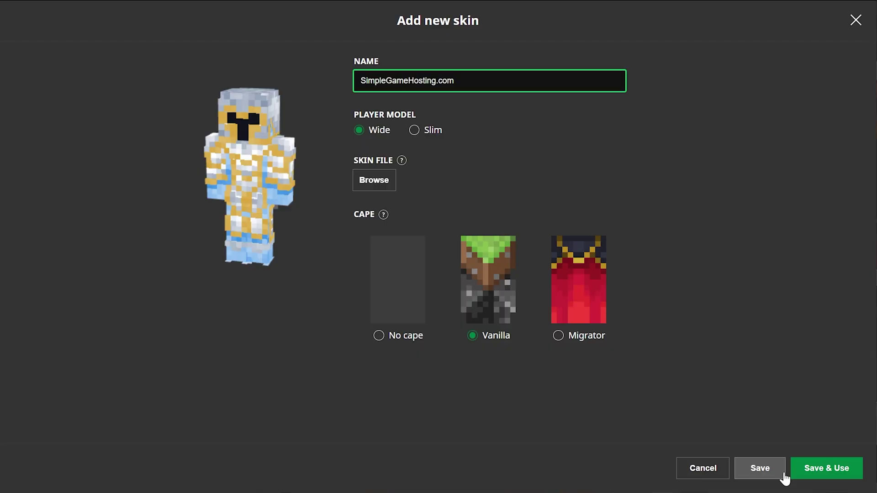
left_click(805, 473)
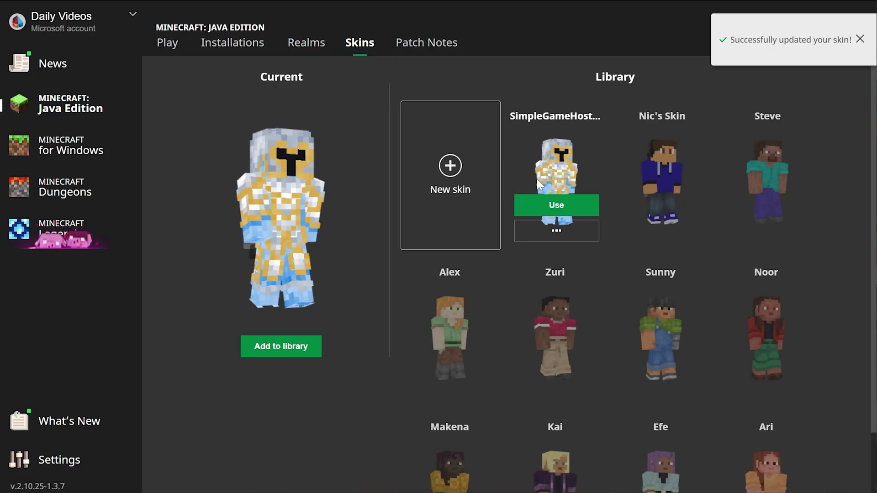
left_click(552, 205)
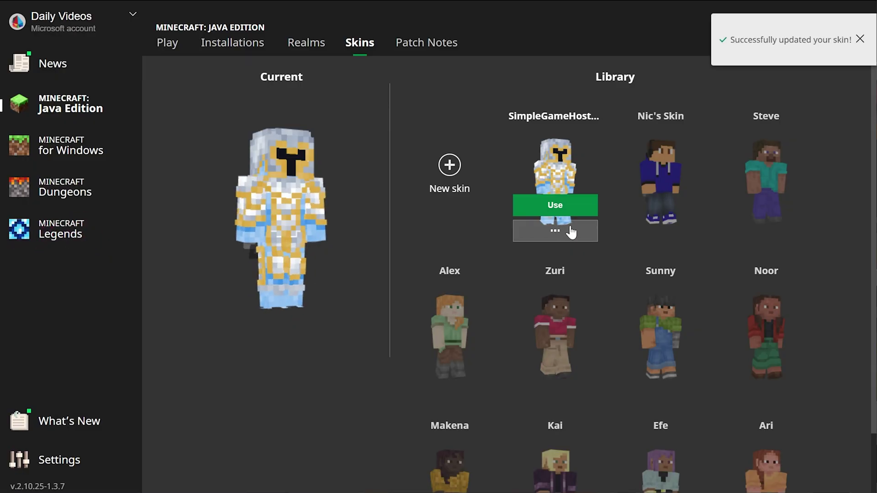
- Launch the latest release 1.20.2 and view the character's skin from the front in third person while walking through the village
left_click(165, 43)
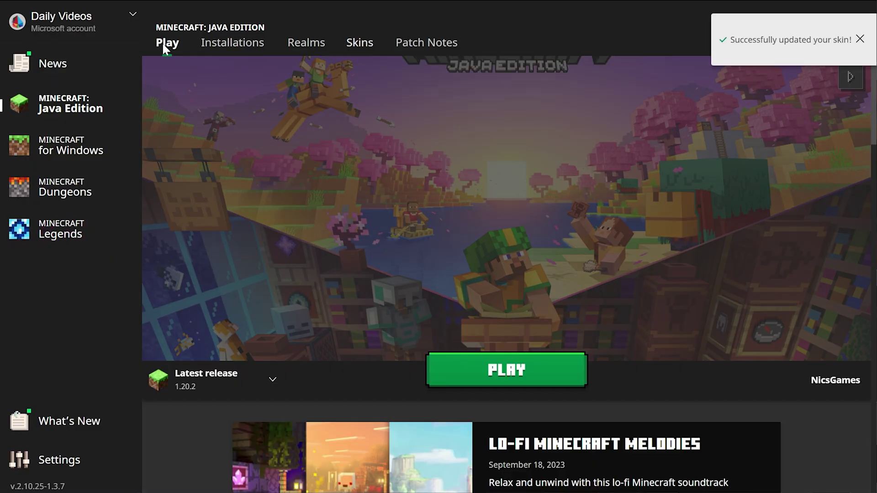
left_click(482, 367)
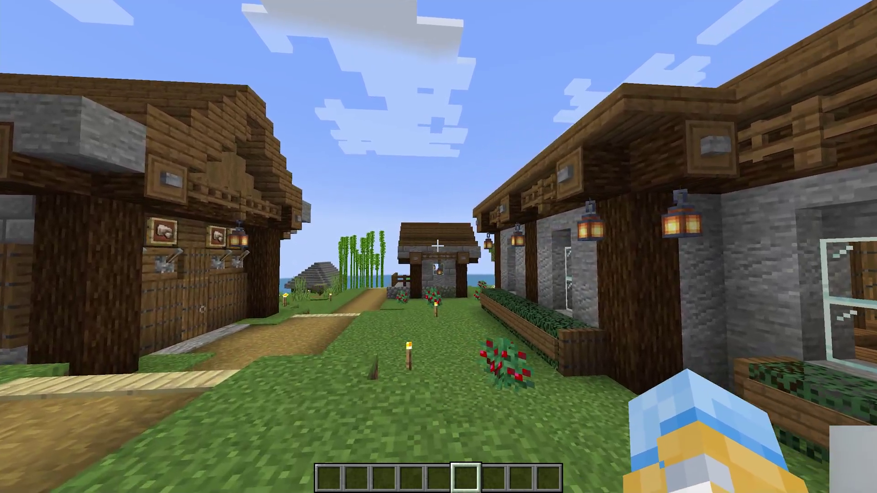
key("w")
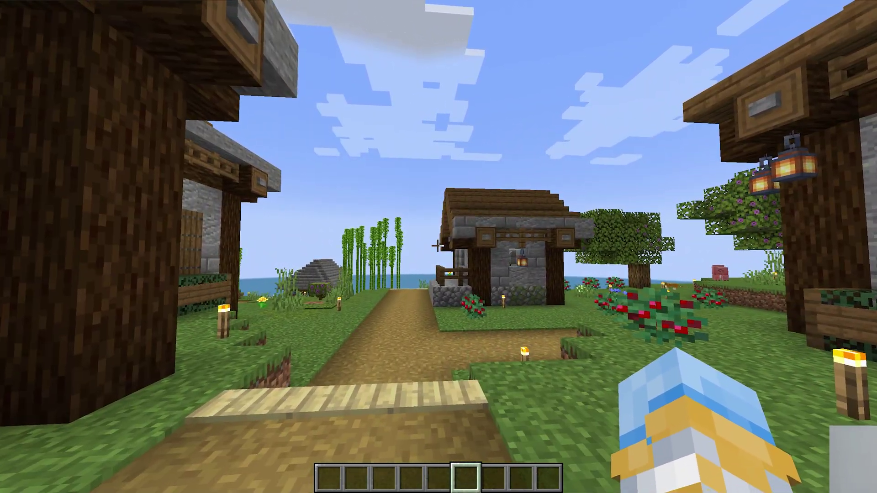
key("F5")
key("F5")
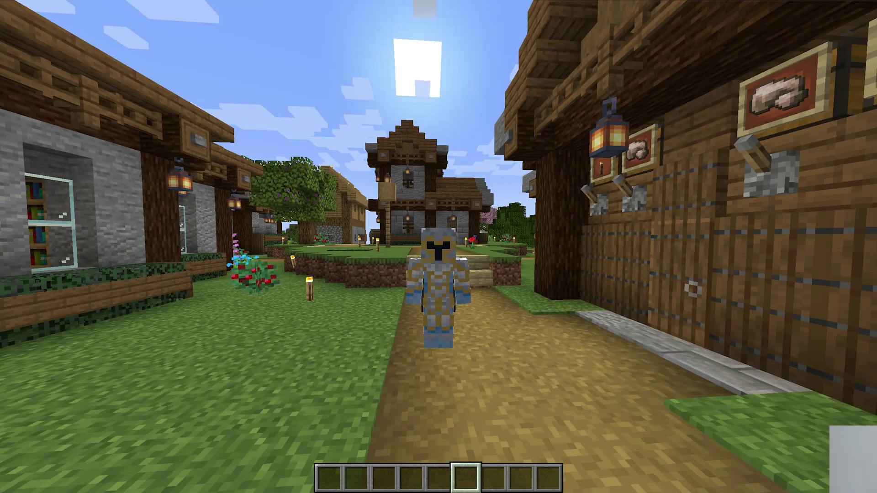
key("w")
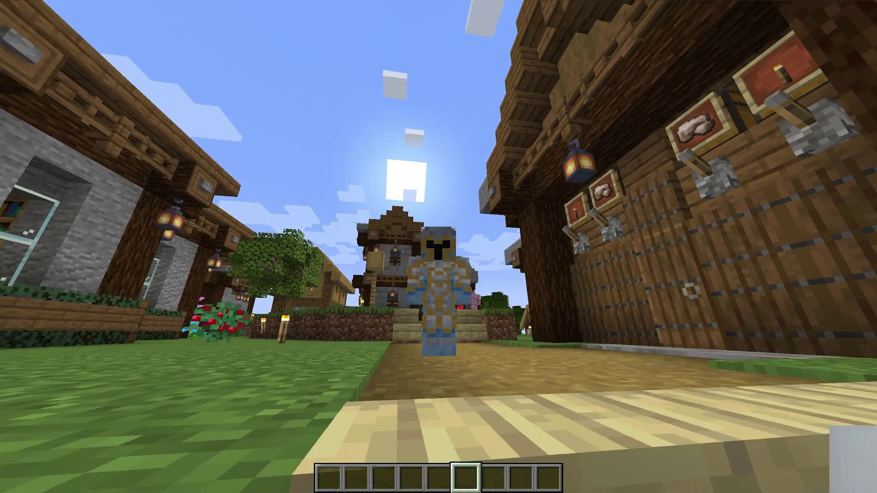
key("w")
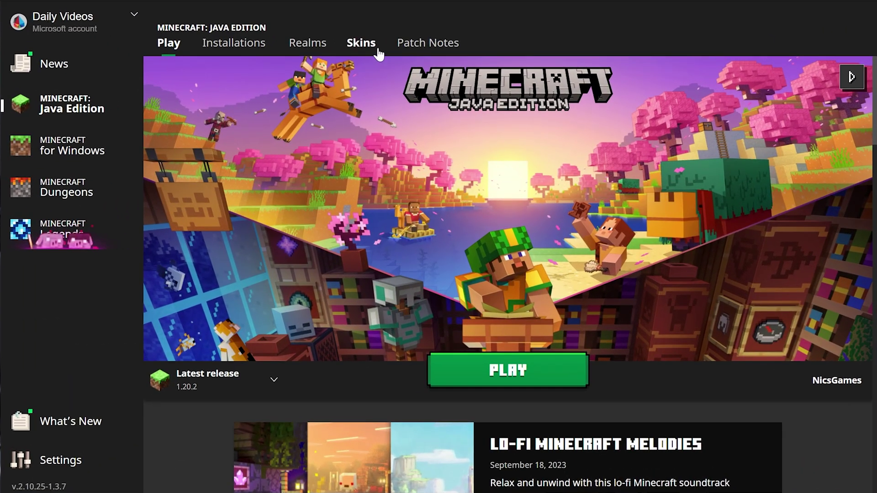
- Use the custom skin with the blue hoodie from the library and launch the latest release 1.20.2
left_click(392, 125)
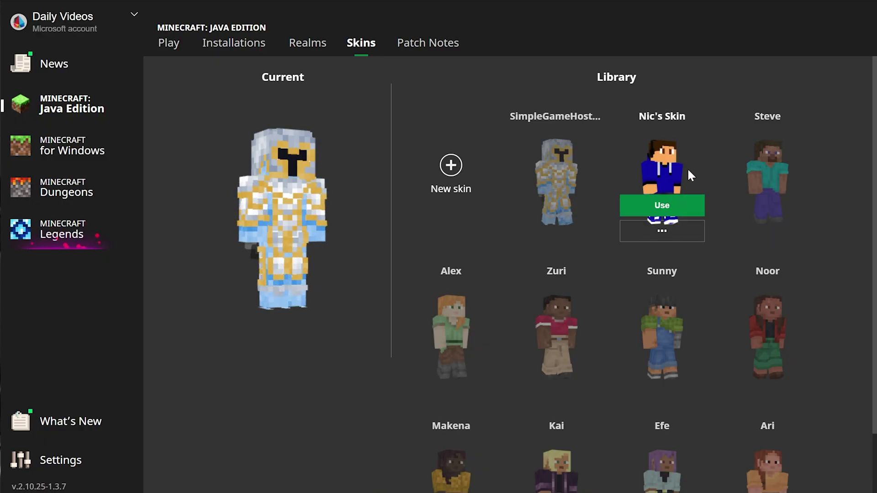
left_click(687, 211)
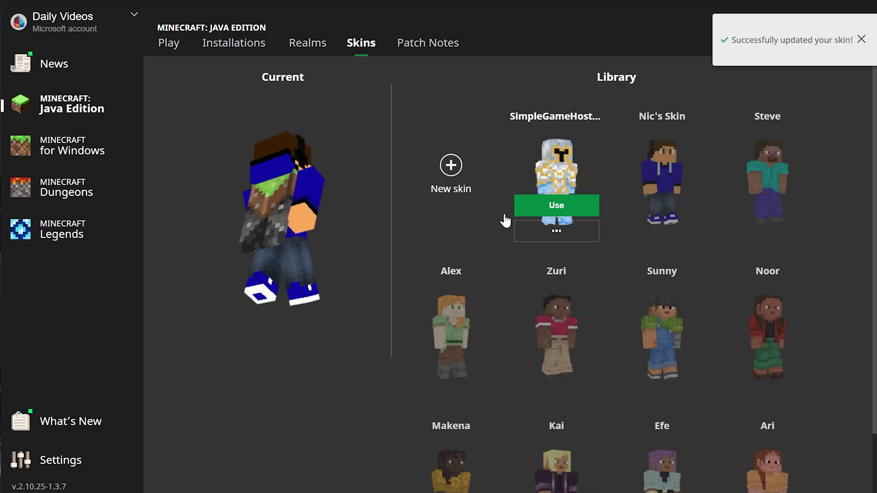
left_click(173, 42)
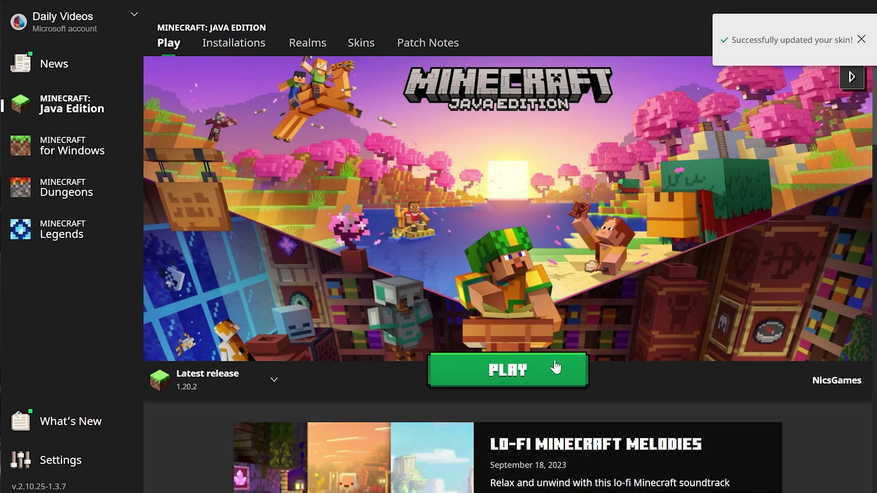
left_click(548, 368)
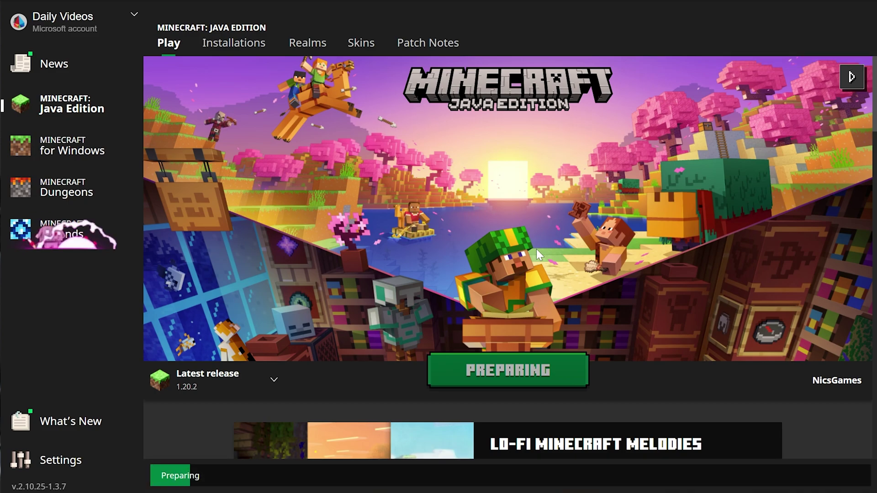